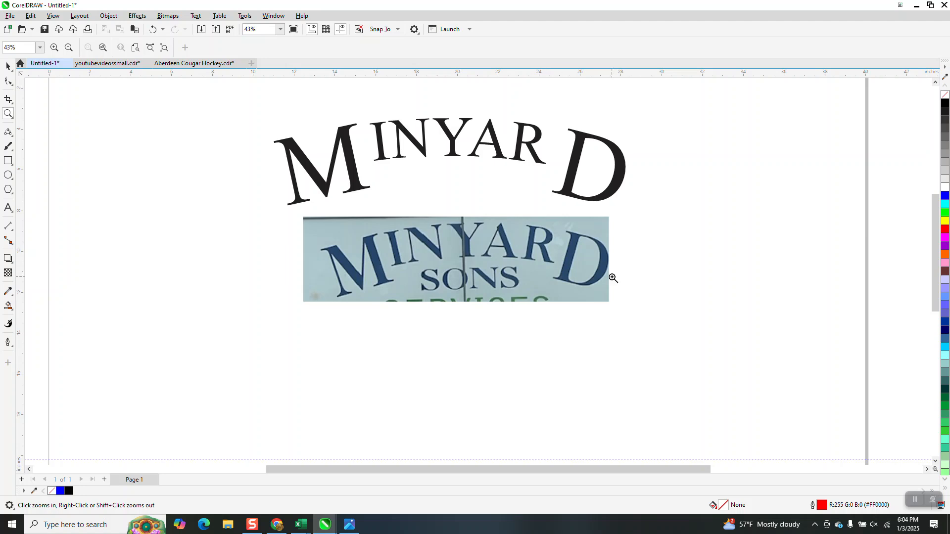
Add the artistic text MINYARD in capitals below the sign photo
scroll(506, 245, "down", 1)
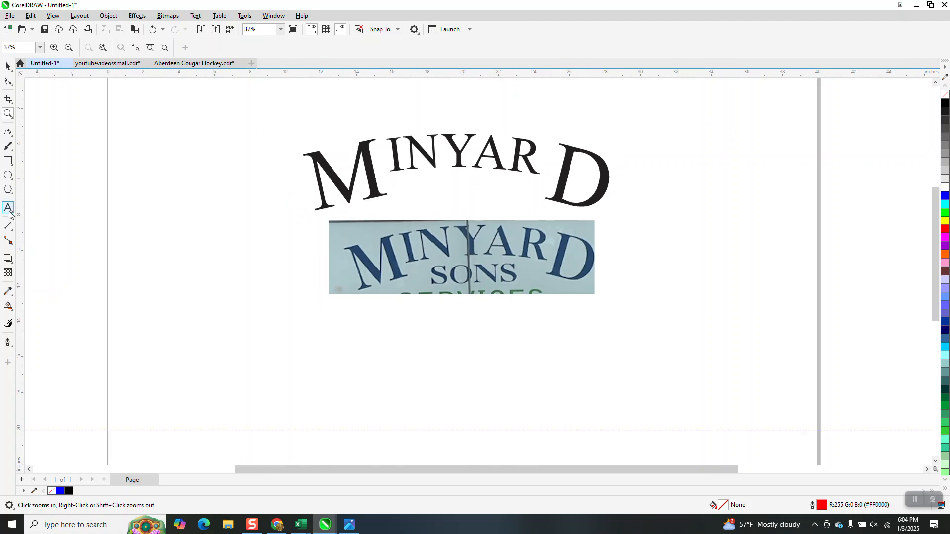
left_click(8, 207)
left_click(387, 366)
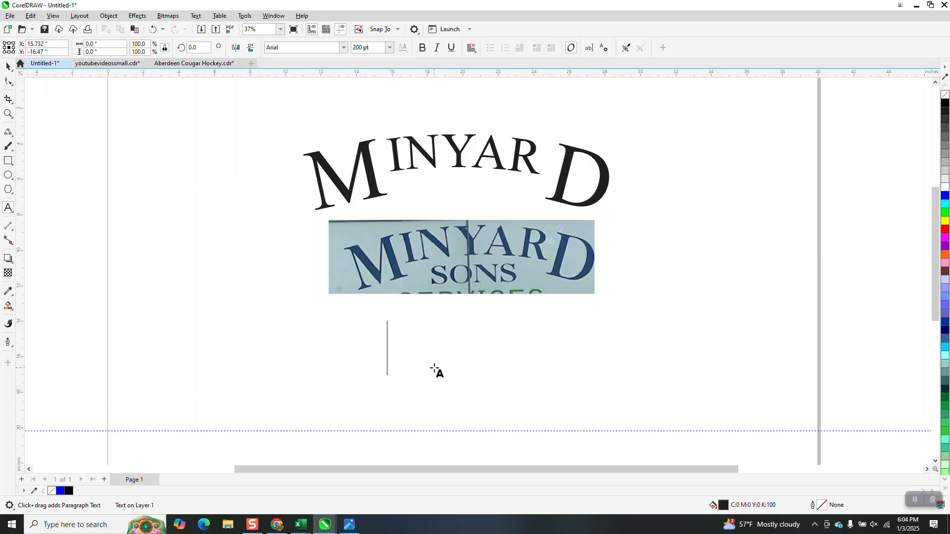
type("MIN")
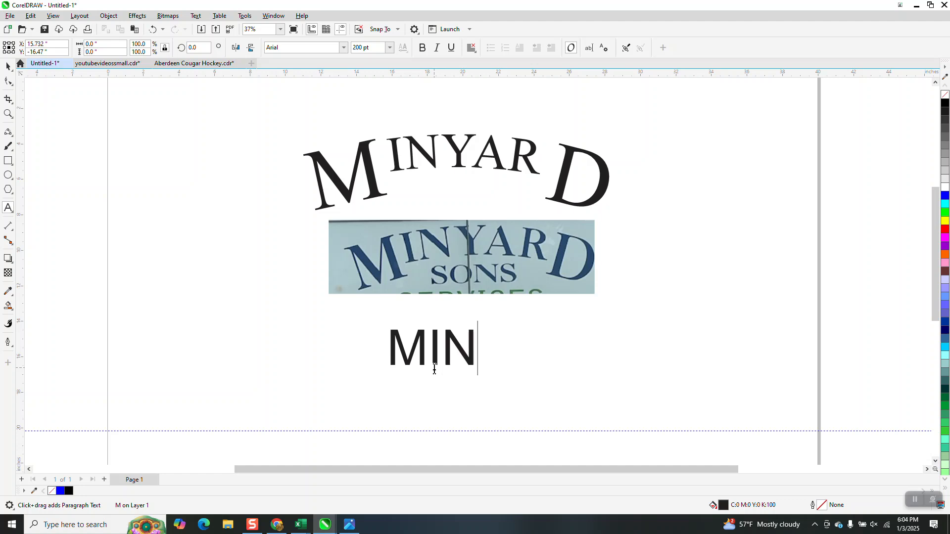
type("YARD")
key("Escape")
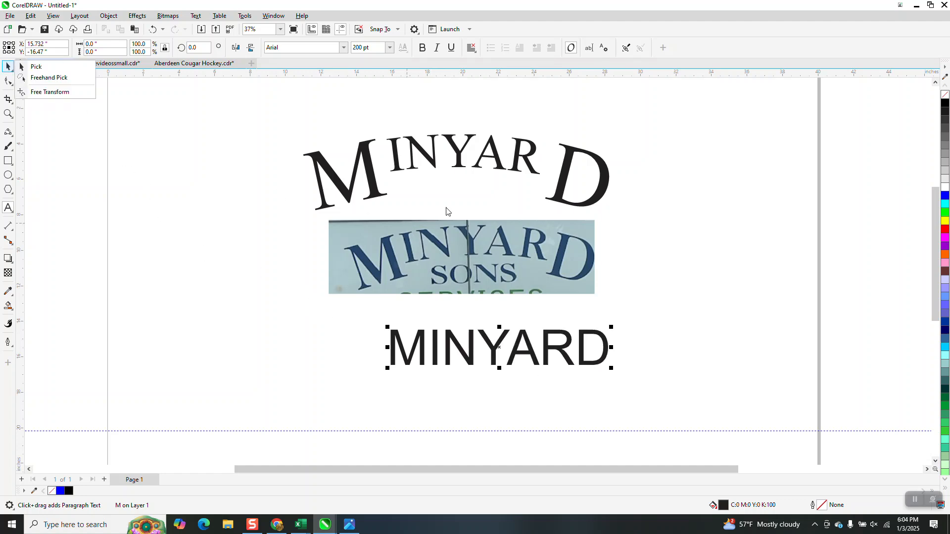
Set the MINYARD text's font to Times New Roman and move it slightly left beneath the photo
left_click(341, 48)
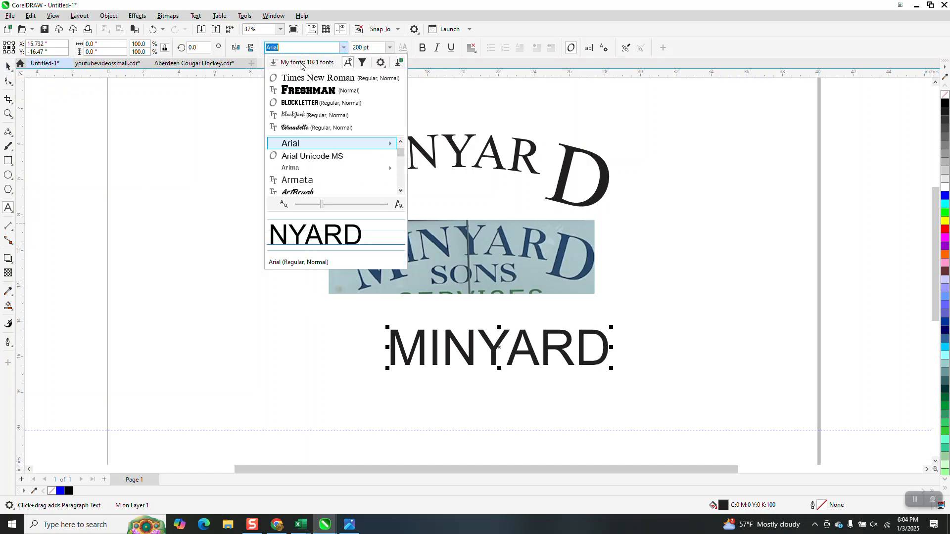
left_click(300, 79)
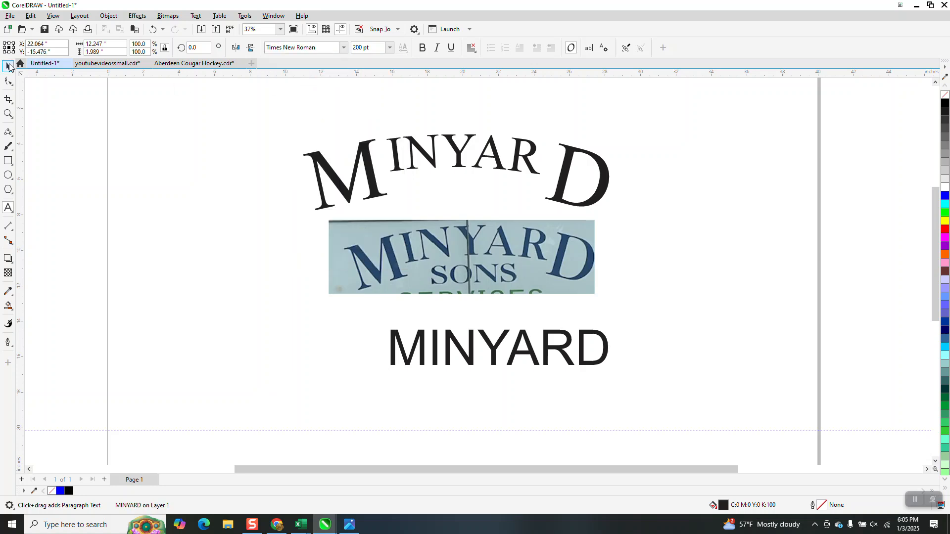
left_click(341, 49)
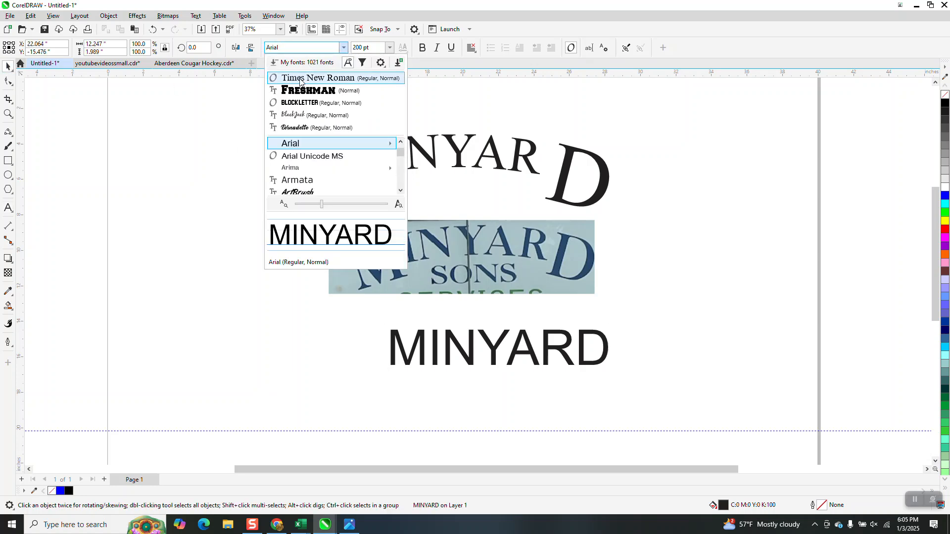
left_click(308, 79)
left_click_drag(534, 342, 497, 338)
Select only the letter M of the new MINYARD text and set its font size to 350 pt
left_click(7, 113)
left_click_drag(316, 301, 646, 409)
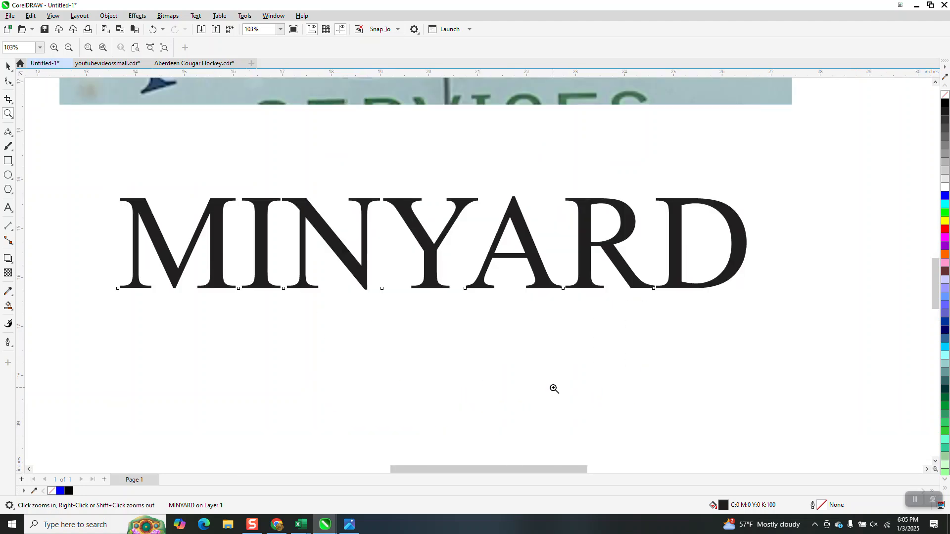
right_click(553, 388)
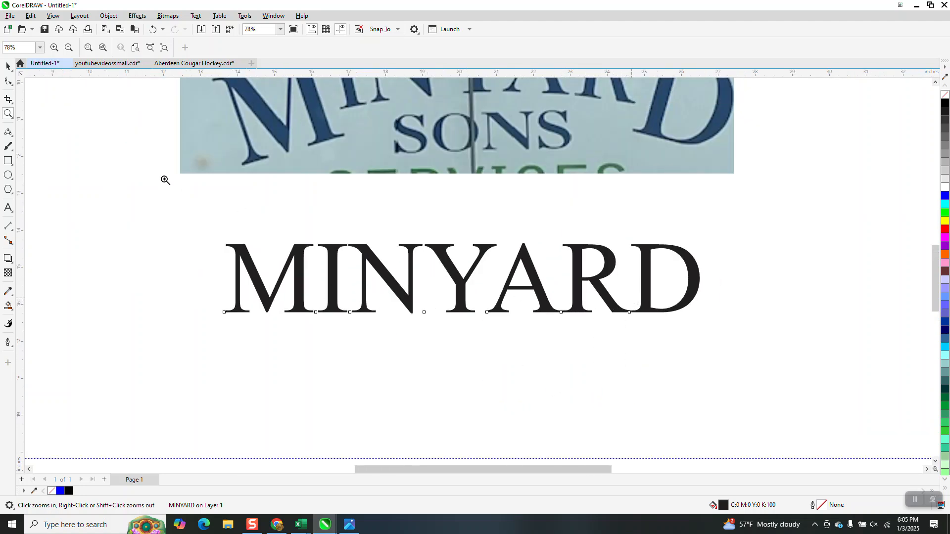
left_click(9, 80)
left_click(224, 313)
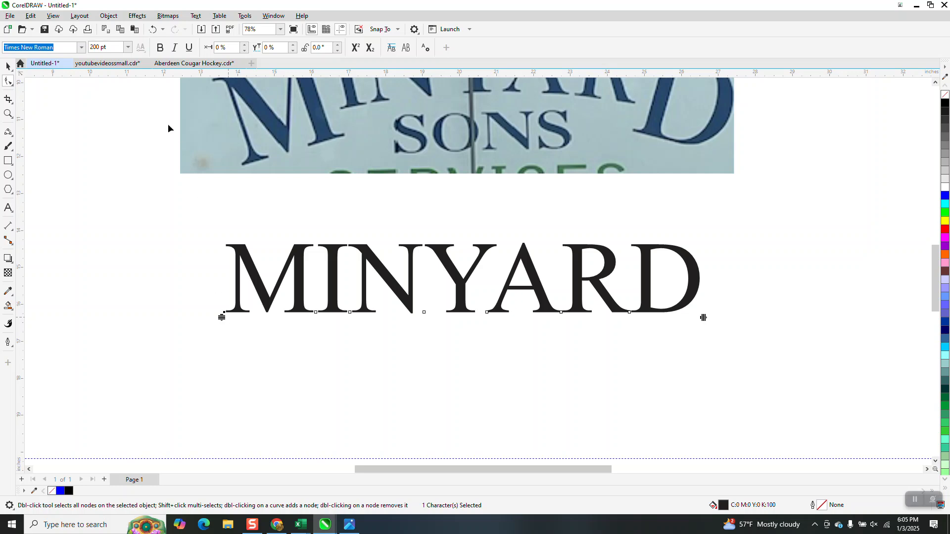
left_click(106, 47)
type("350")
key("Return")
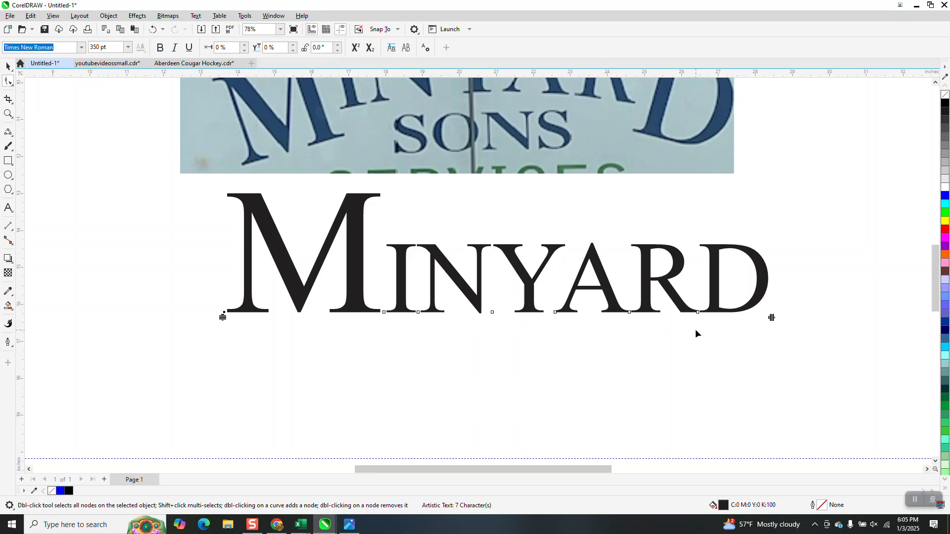
Set the font size of the final letter D alone to 350 pt
left_click(698, 312)
left_click(118, 47)
type("350")
key("Return")
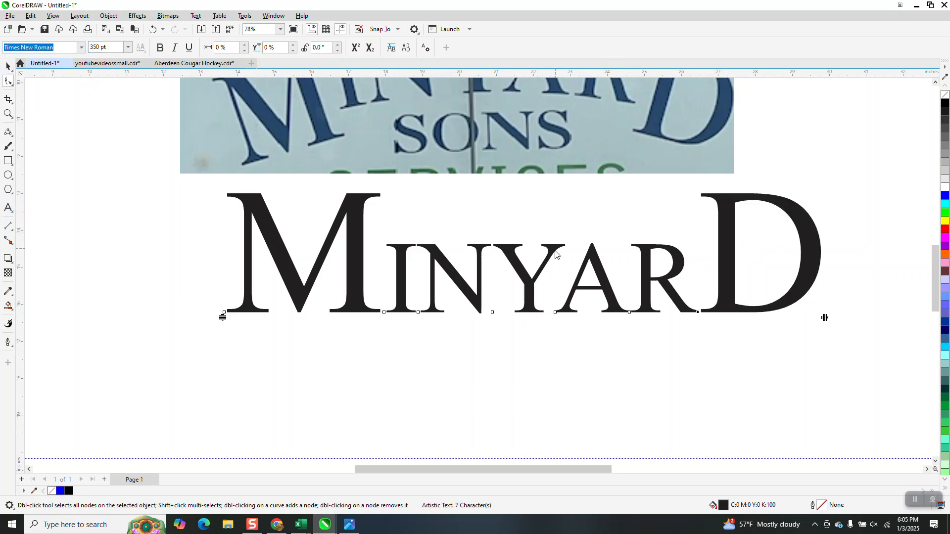
Move the whole MINYARD text down and slightly left so it sits clear below the photo
left_click(8, 66)
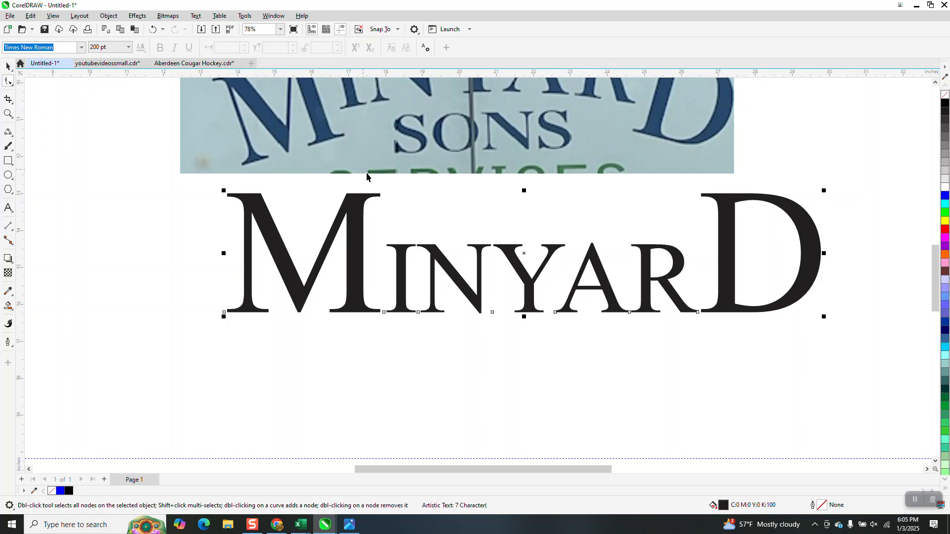
key("space")
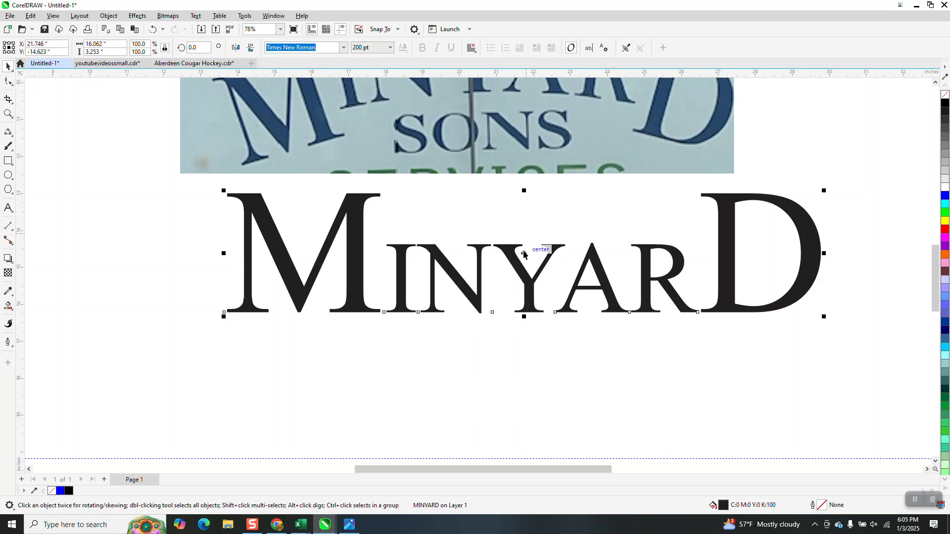
scroll(492, 293, "down", 2)
scroll(486, 313, "down", 2)
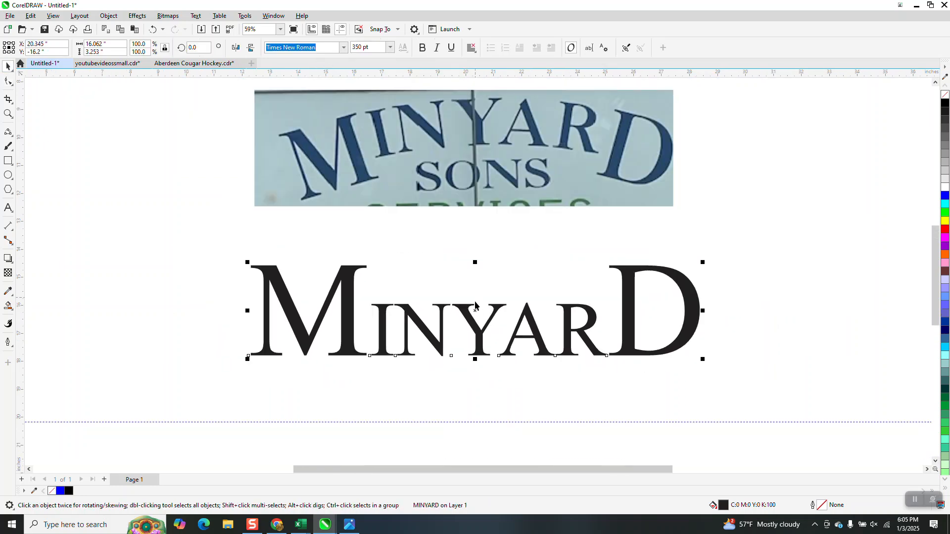
left_click(8, 113)
left_click_drag(315, 129, 652, 259)
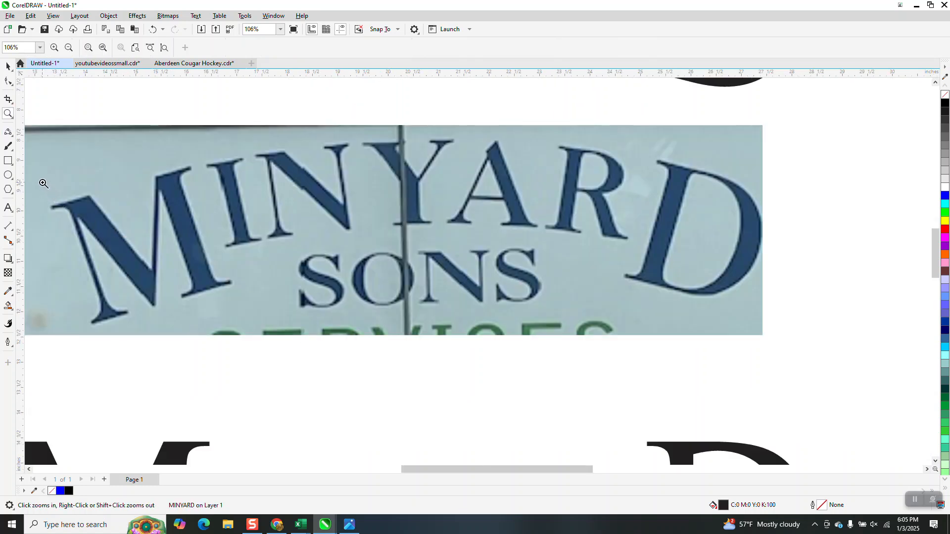
left_click(12, 138)
left_click(42, 143)
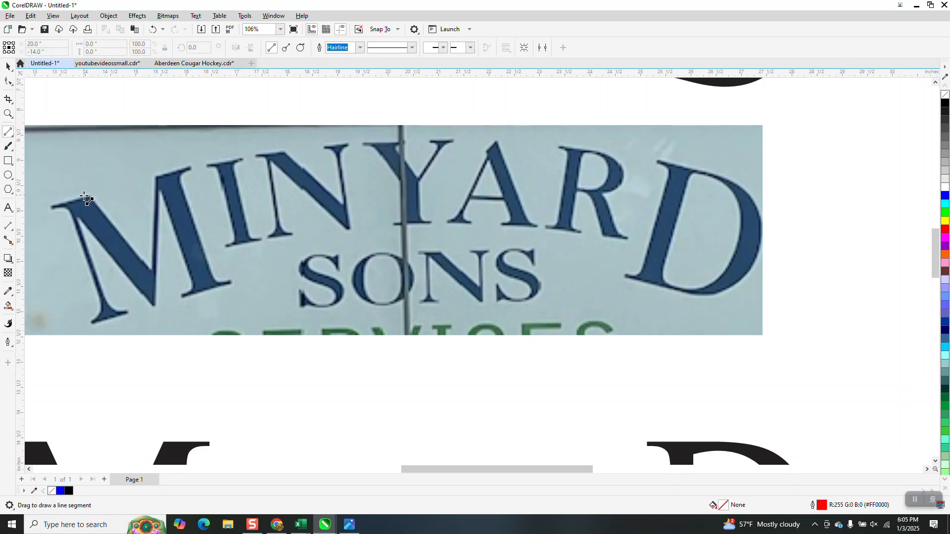
scroll(318, 180, "down", 2)
scroll(323, 144, "down", 3)
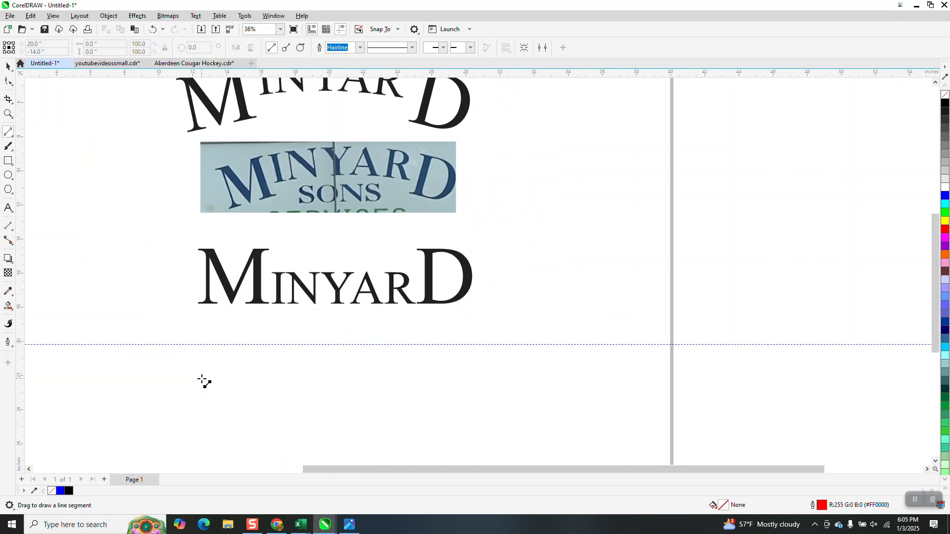
left_click_drag(196, 378, 475, 379)
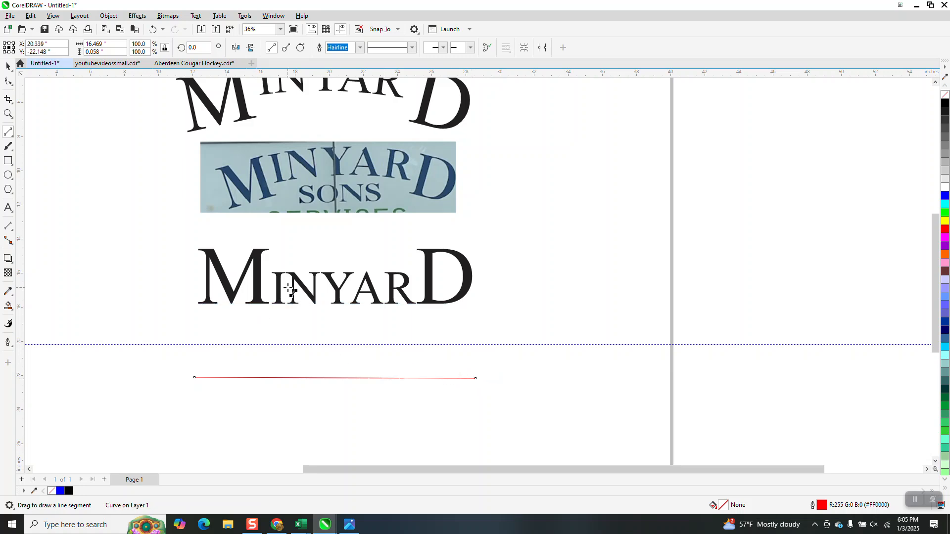
left_click(7, 67)
key("Delete")
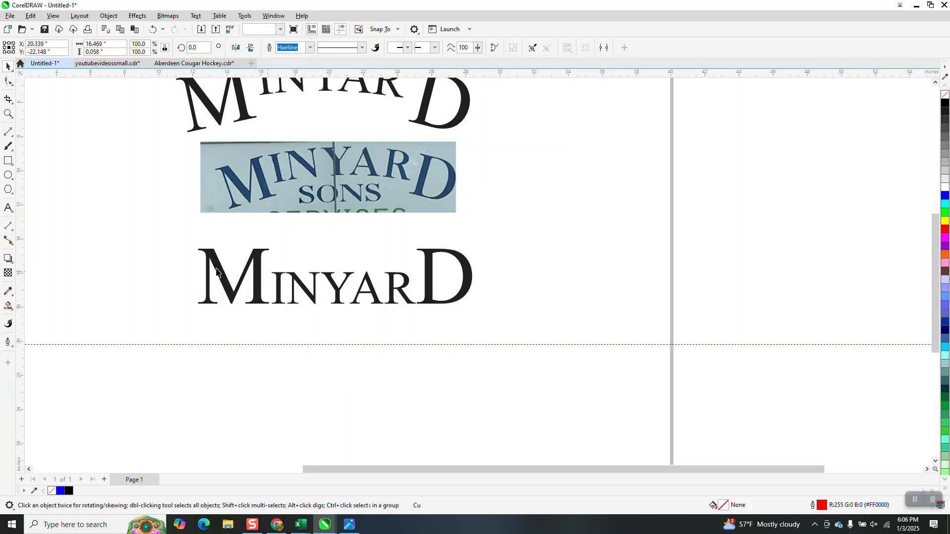
Draw a shallow upward arch about 17 inches wide and 1.6 inches high below the text with the 3-Point Curve tool
left_click(11, 134)
left_click(45, 197)
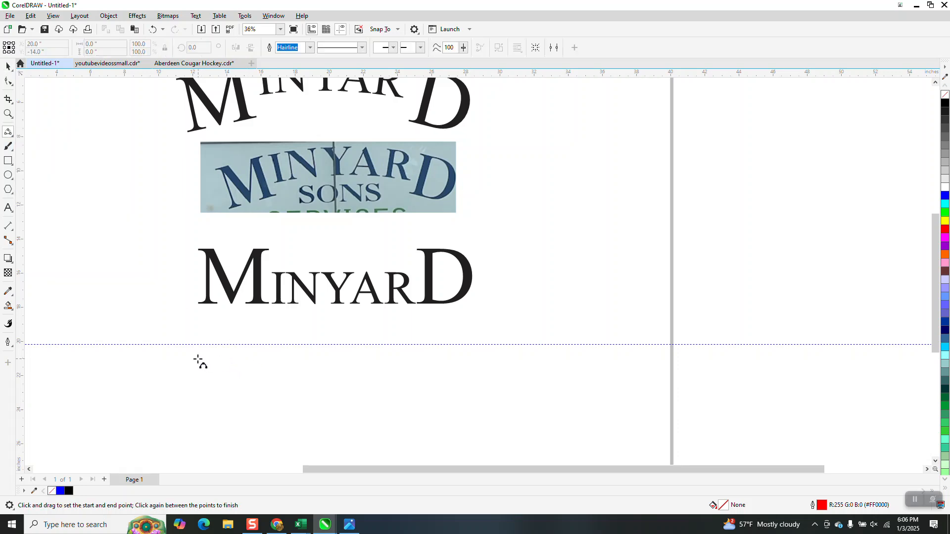
left_click_drag(184, 356, 474, 357)
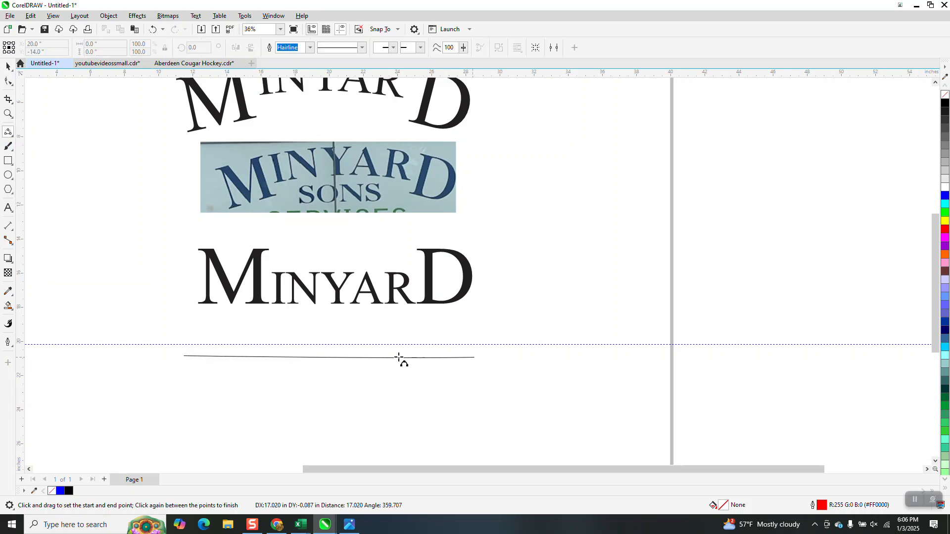
left_click(337, 331)
left_click(9, 66)
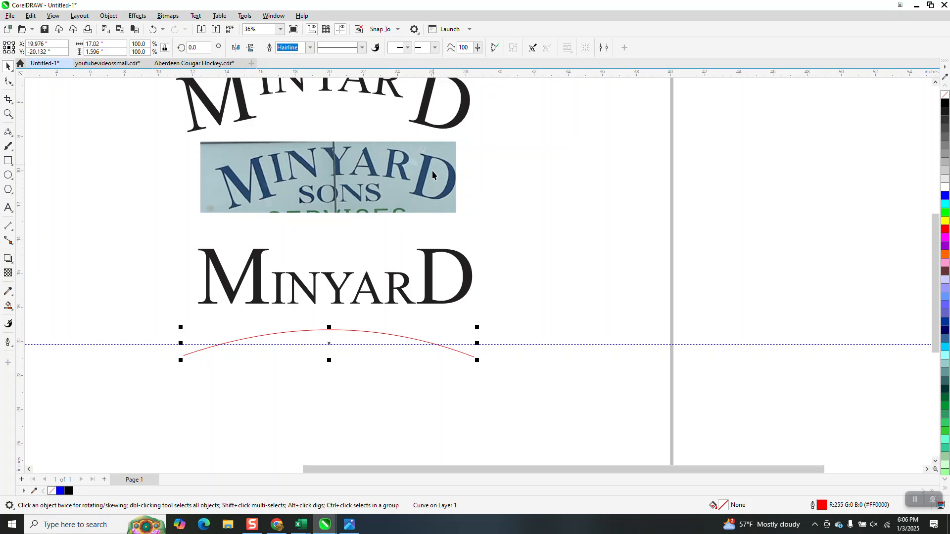
Place a horizontal guideline along the tops of the small letters INYAR
left_click(9, 114)
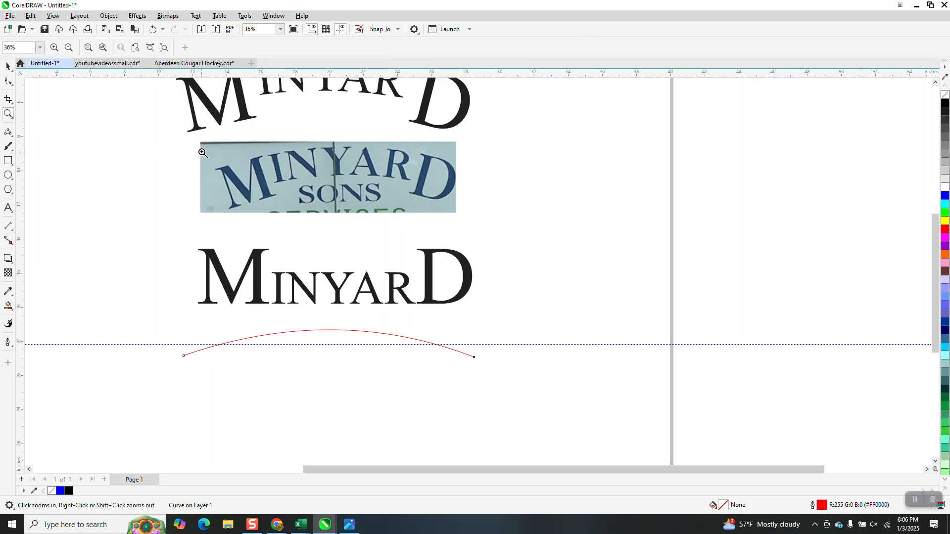
left_click_drag(189, 222, 621, 358)
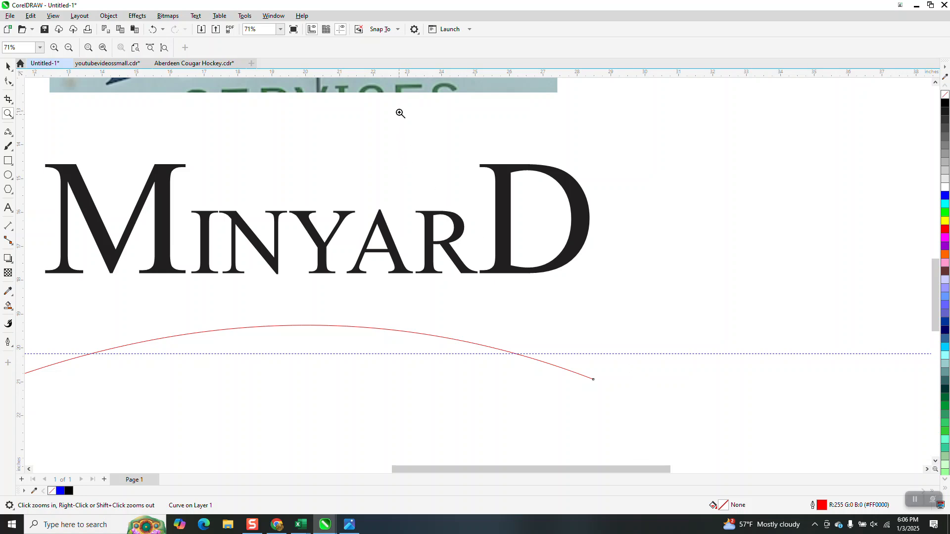
left_click_drag(392, 76, 354, 216)
left_click_drag(354, 215, 355, 212)
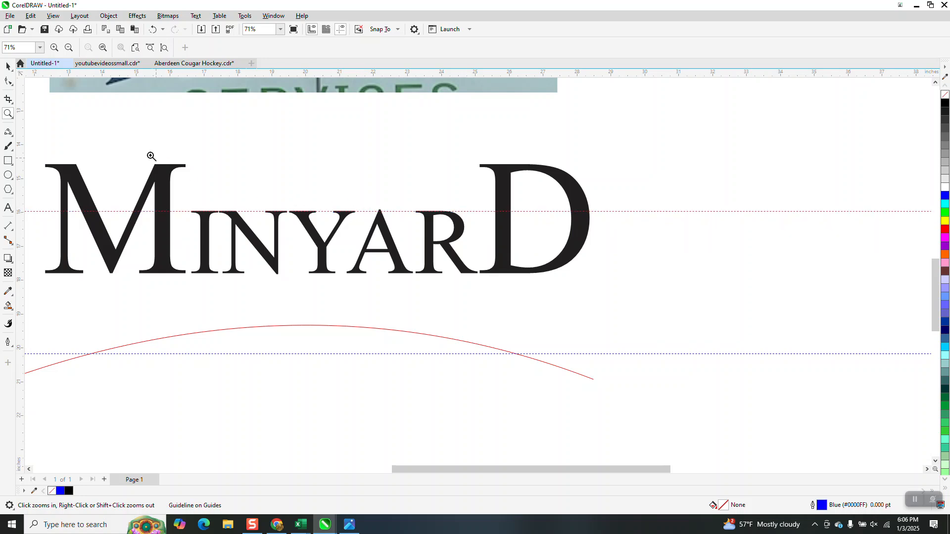
Lower the letter M to a vertical character offset of -28% so its top meets the guideline
left_click(6, 82)
left_click(122, 259)
left_click(42, 276)
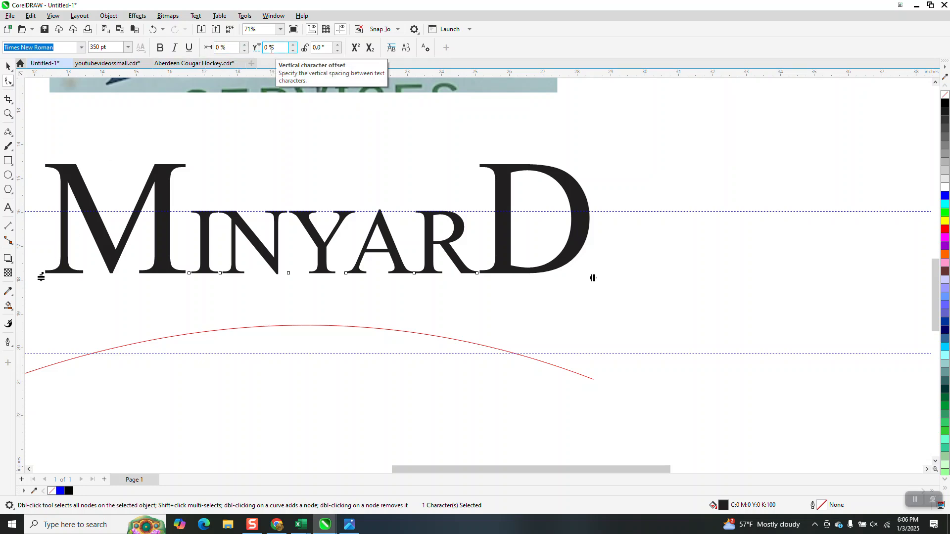
left_click(293, 51)
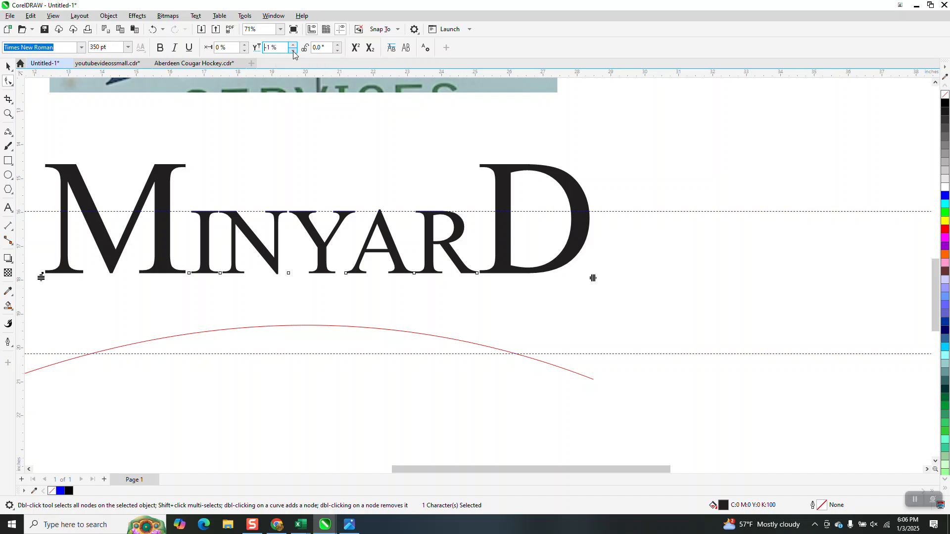
left_click(293, 51)
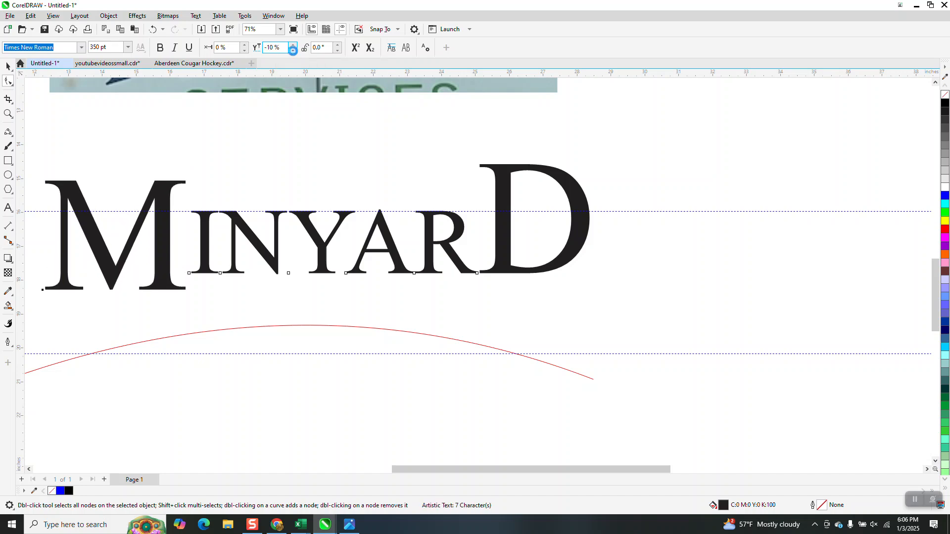
left_click(294, 51)
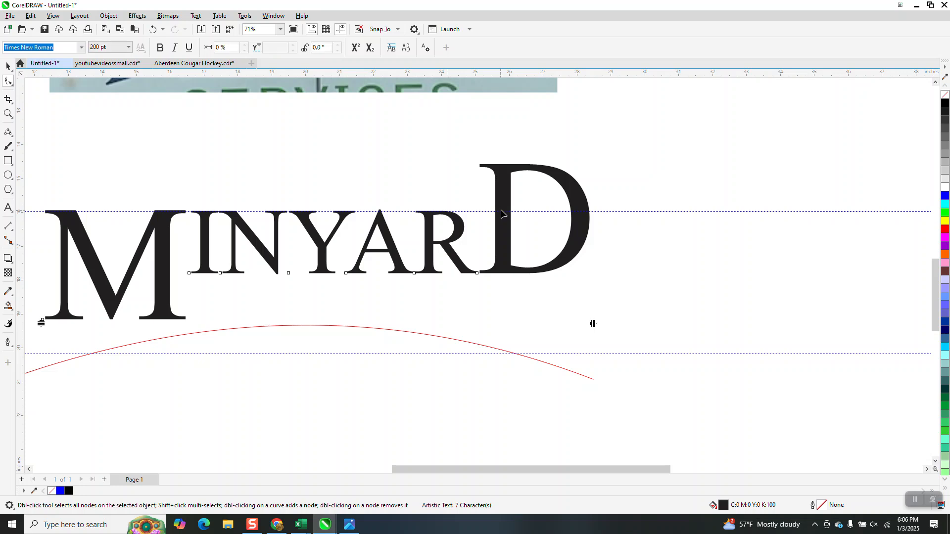
Compare the vertical character offsets of the large D and the large M
left_click(476, 273)
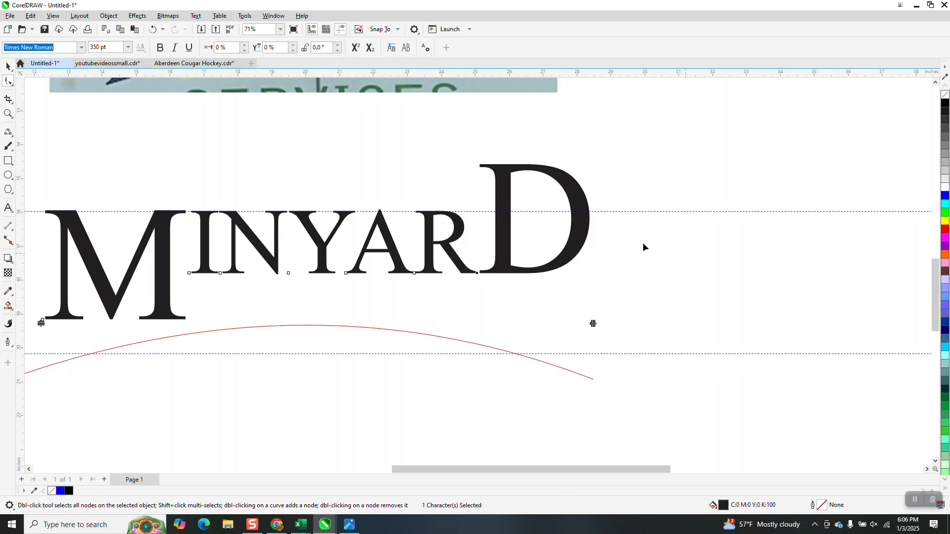
left_click(170, 217)
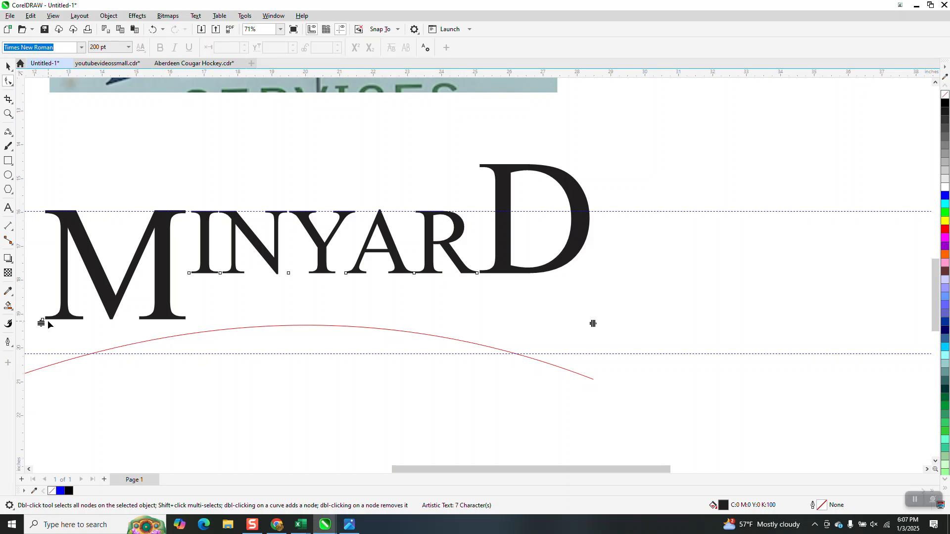
left_click(42, 323)
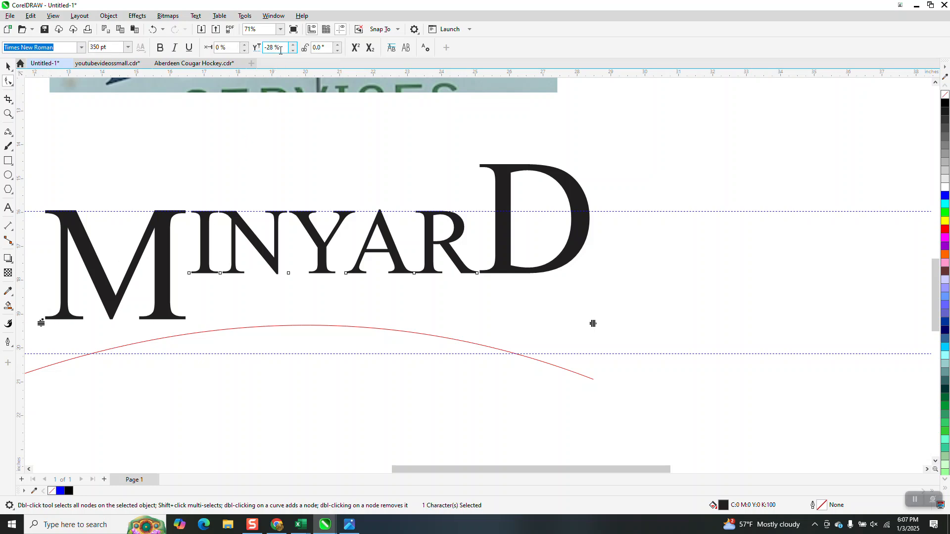
left_click(505, 225)
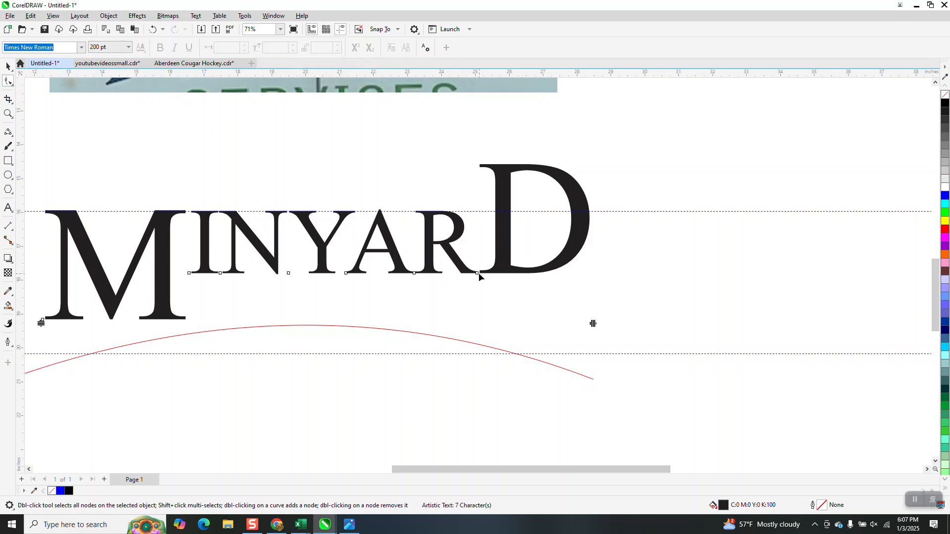
Lower the large letter D to a vertical character offset of -28%, matching the large M
left_click(476, 273)
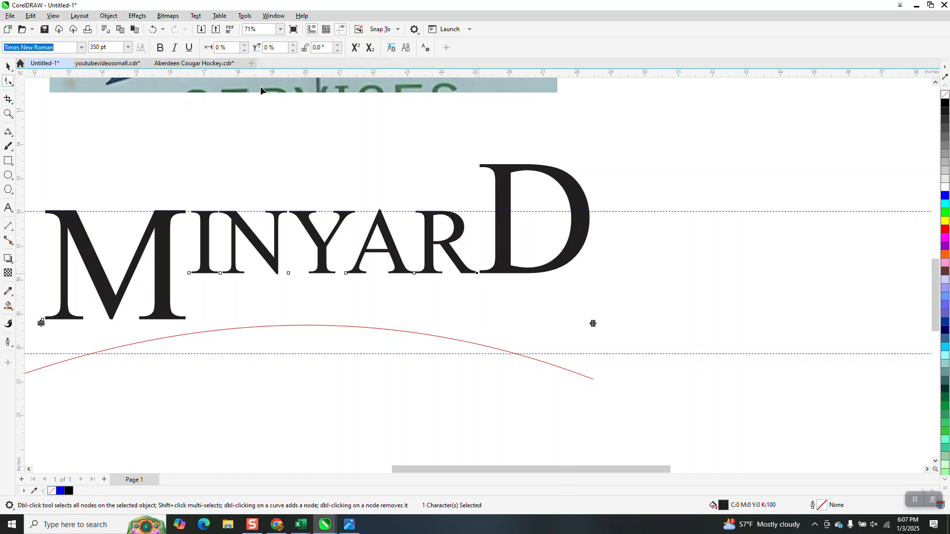
left_click(280, 47)
type("-28")
key("Escape")
left_click(283, 47)
type("-")
key("Escape")
left_click(293, 50)
left_click(293, 50)
left_click_drag(295, 51, 295, 51)
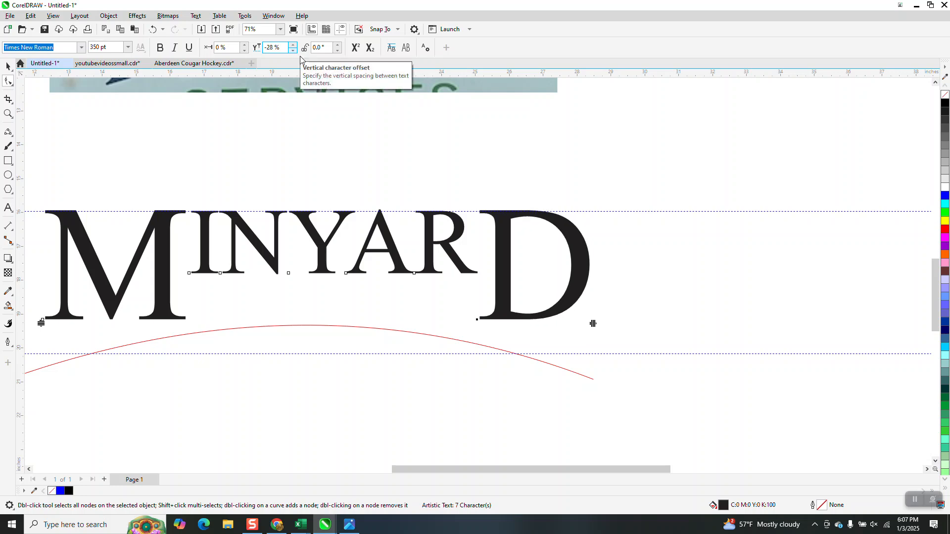
Tighten the gap between R and D by setting the D's horizontal character offset to -3%
scroll(467, 178, "down", 2)
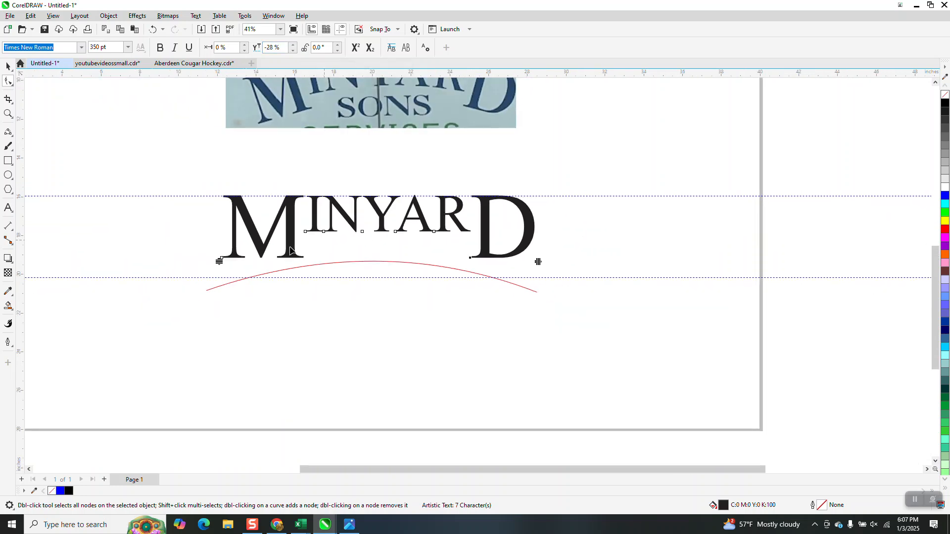
scroll(494, 219, "down", 3)
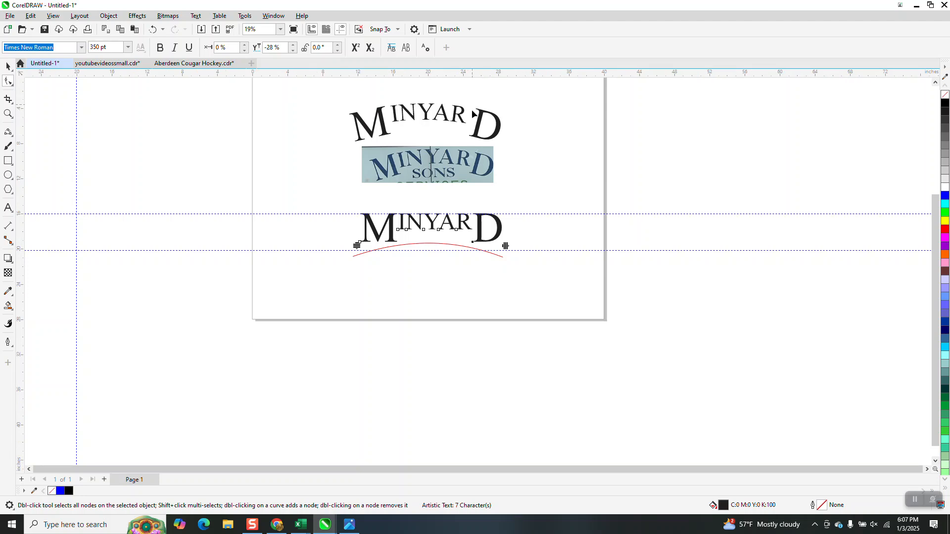
left_click(8, 113)
left_click_drag(318, 166, 492, 272)
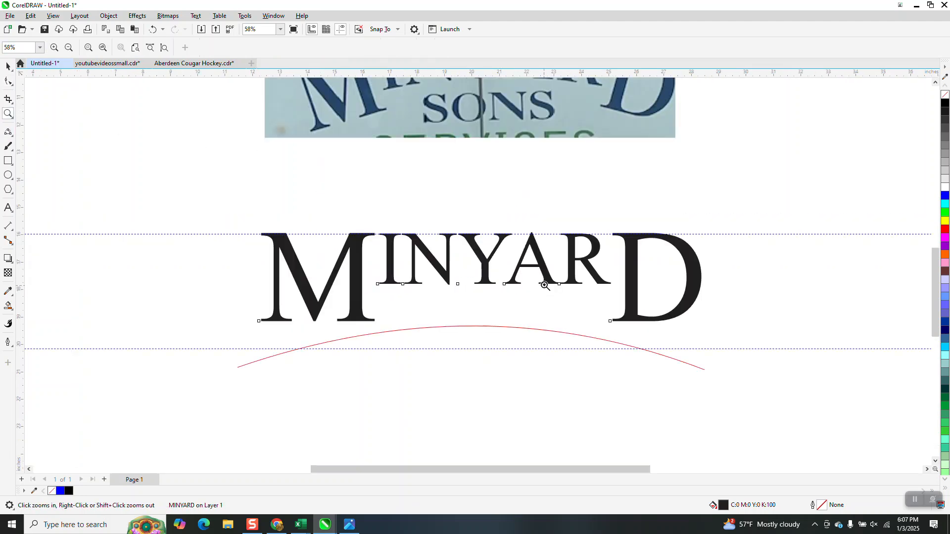
left_click(8, 81)
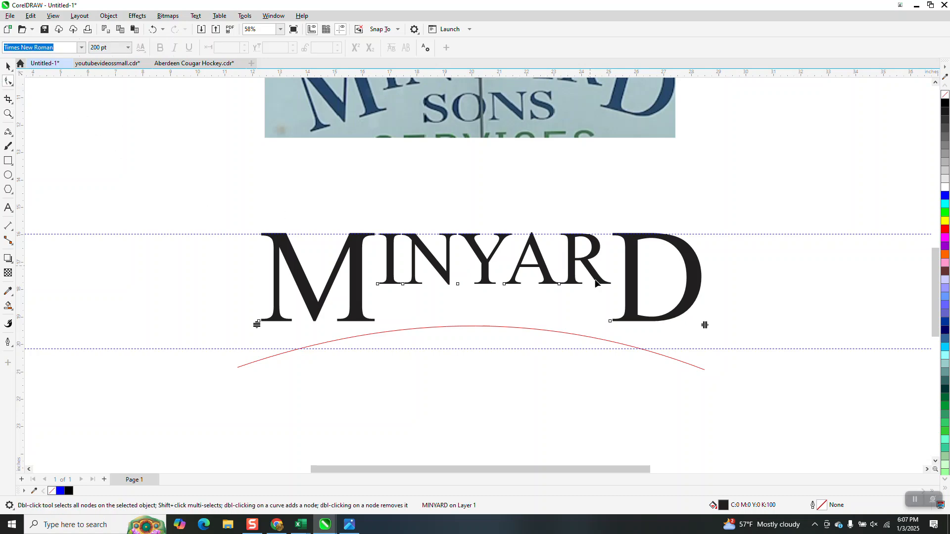
left_click(610, 322)
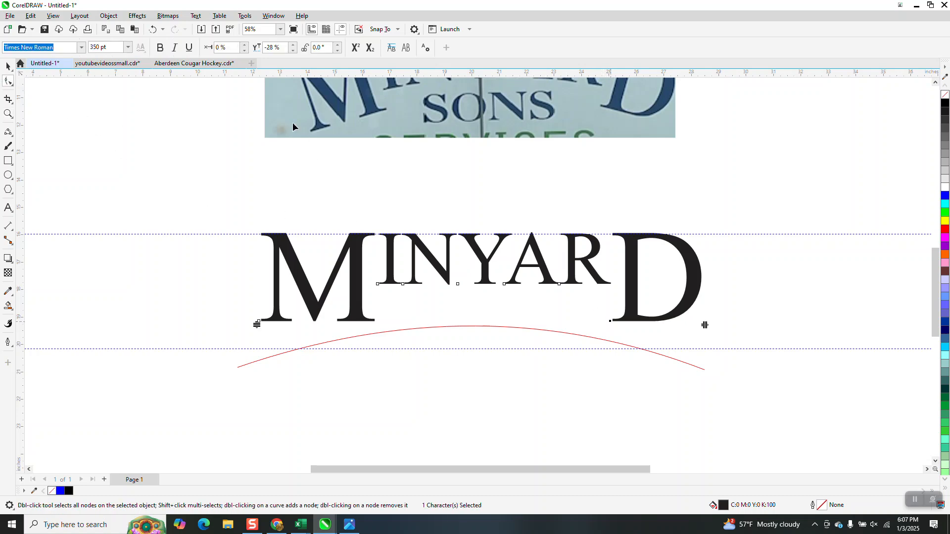
left_click(245, 50)
left_click(245, 50)
left_click(245, 50)
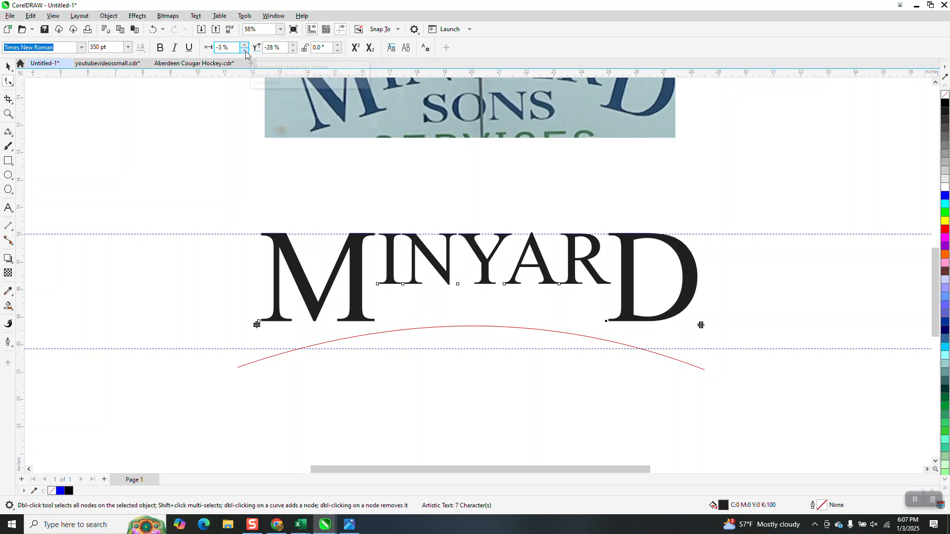
Fit the MINYARD text to the red arc, with the letters hanging below it at a distance of about -2.0 inches
key("space")
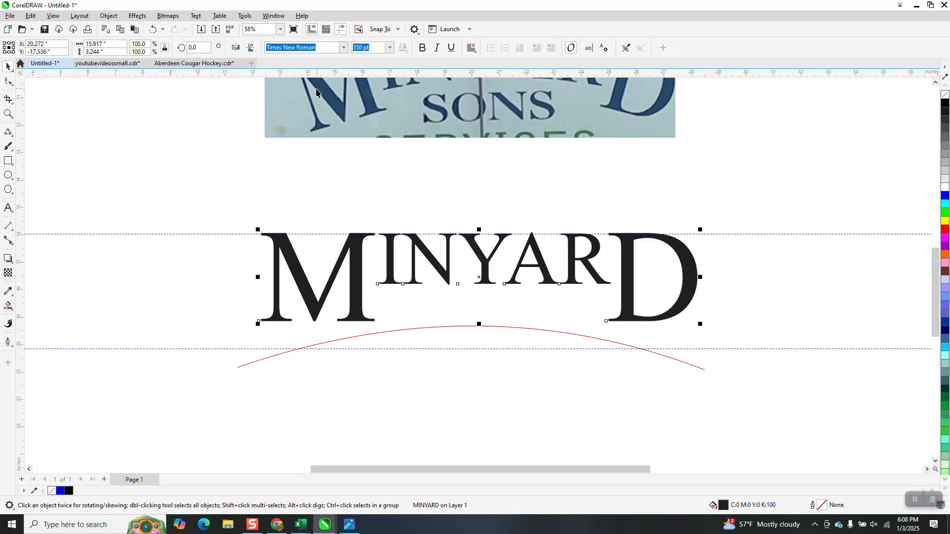
left_click(192, 48)
left_click(196, 17)
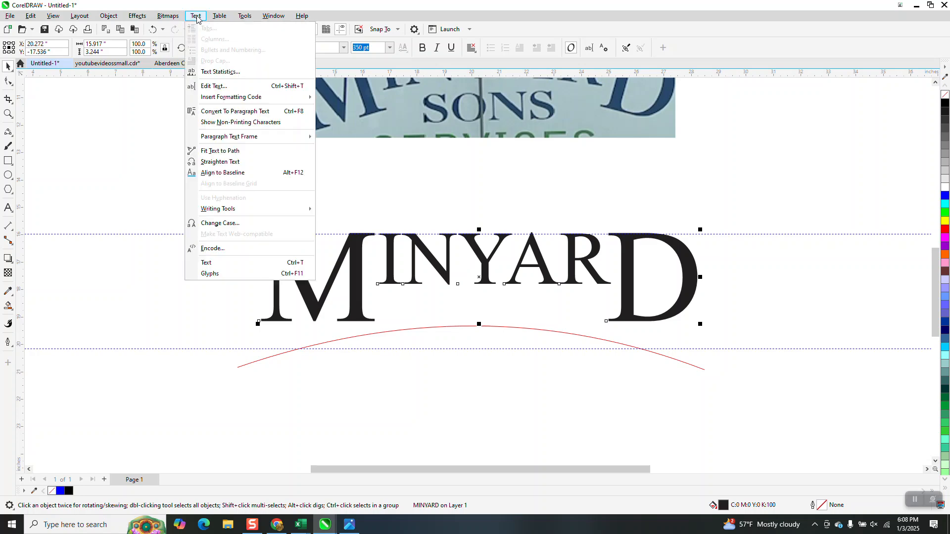
left_click(220, 151)
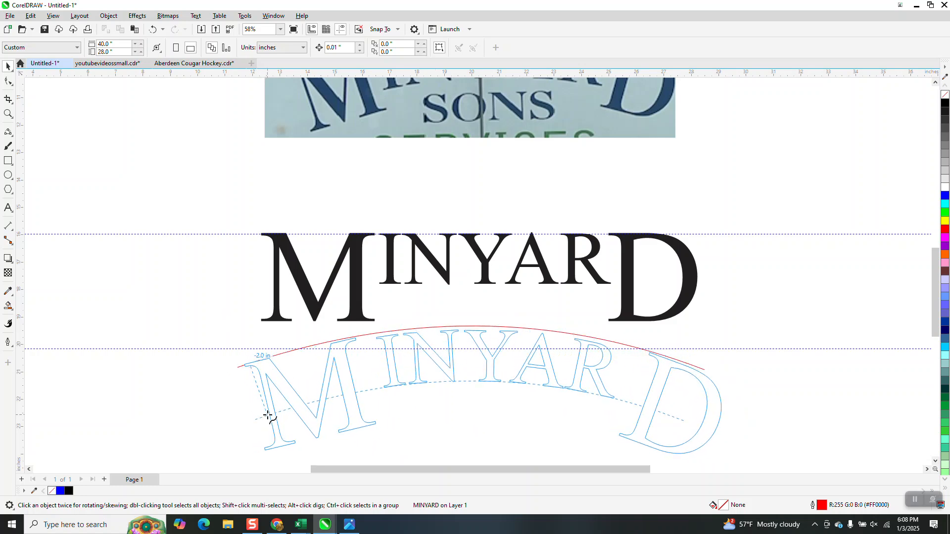
left_click(267, 416)
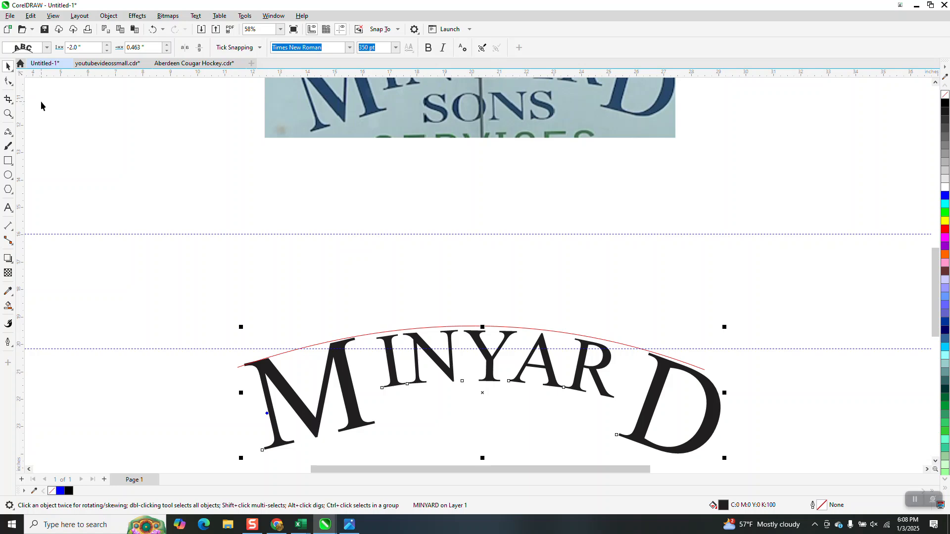
Break the fitted MINYARD text apart from the red curve
scroll(227, 149, "down", 1)
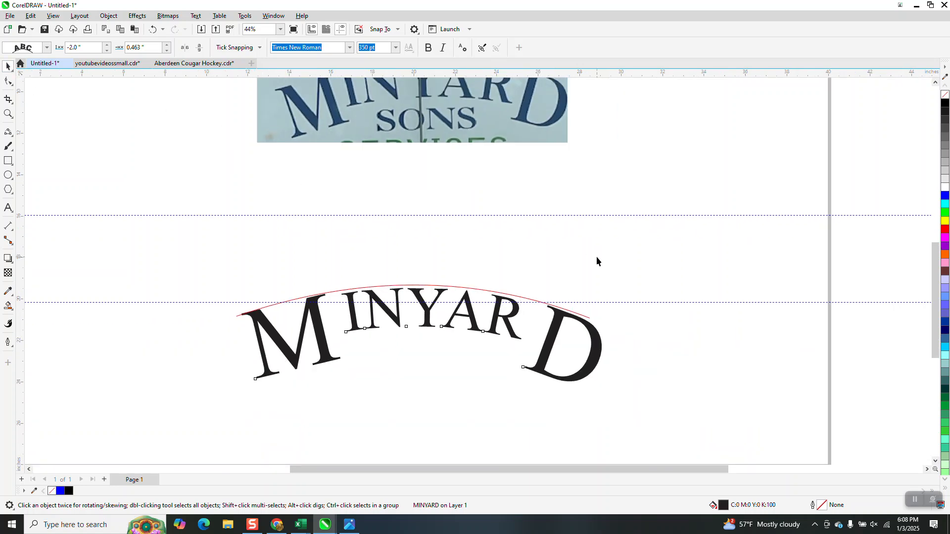
left_click(596, 261)
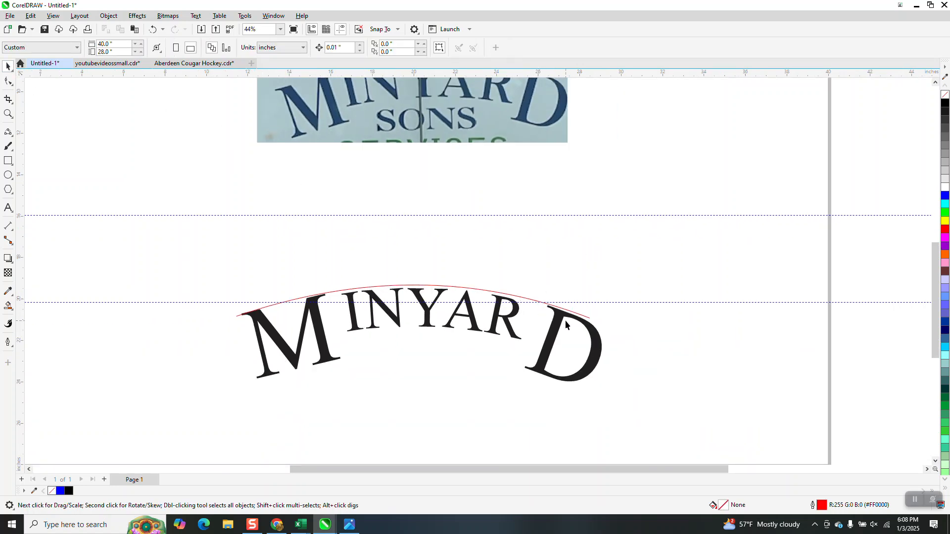
left_click(518, 389)
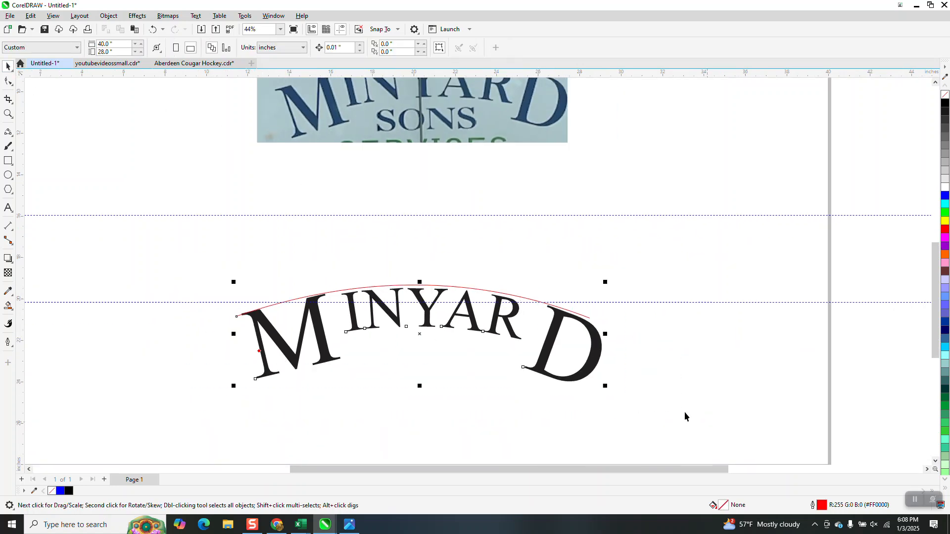
left_click(109, 15)
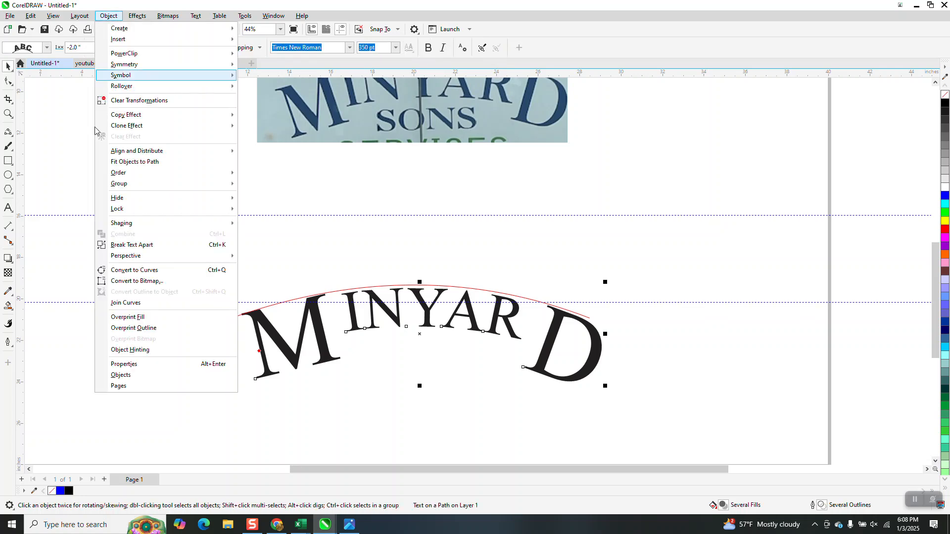
left_click(131, 244)
Move the red arc up off the lettering and move the arched MINYARD text down near the page's lower edge
left_click_drag(382, 286, 402, 229)
scroll(299, 274, "down", 2)
scroll(260, 268, "down", 1)
left_click_drag(258, 264, 571, 362)
left_click_drag(386, 299, 417, 344)
left_click_drag(428, 306, 425, 349)
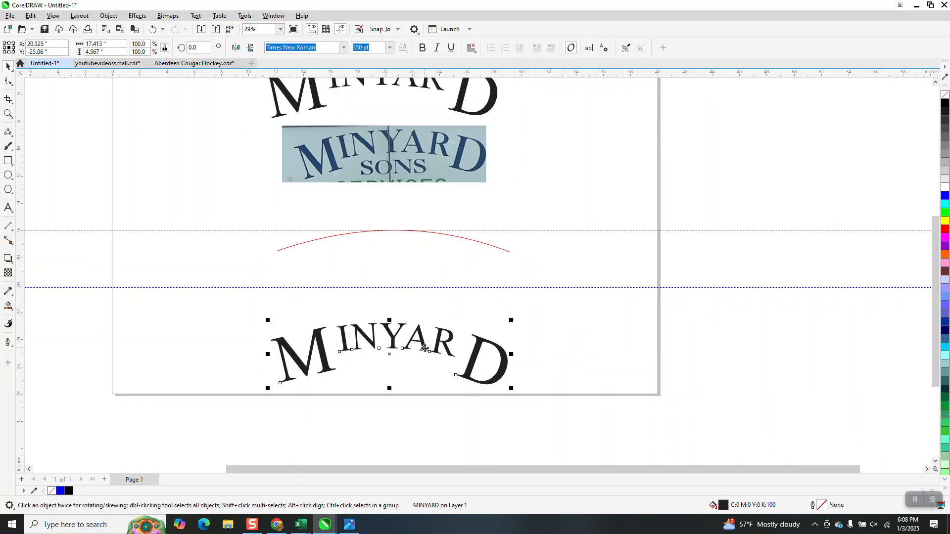
Break the arched MINYARD text apart into individual letters
left_click(8, 113)
left_click_drag(264, 292, 556, 409)
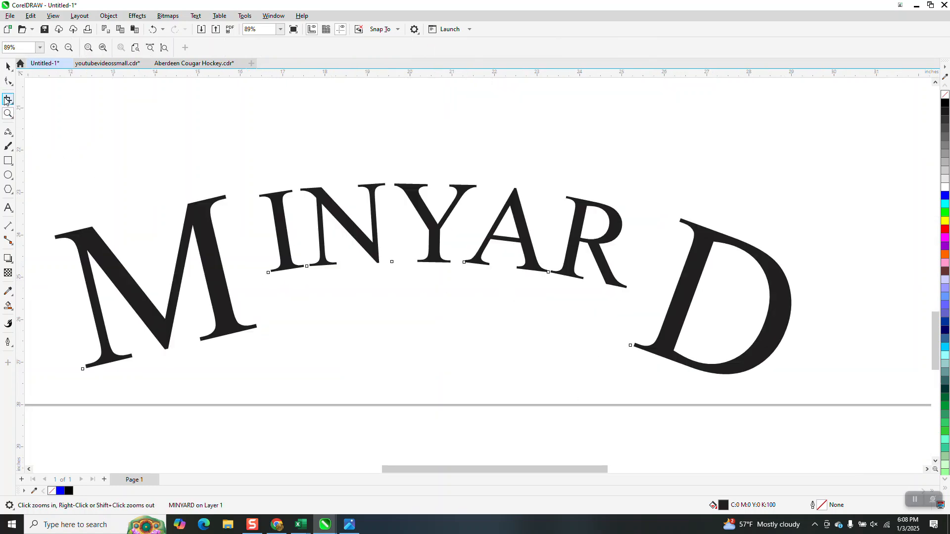
right_click(34, 84)
left_click(8, 66)
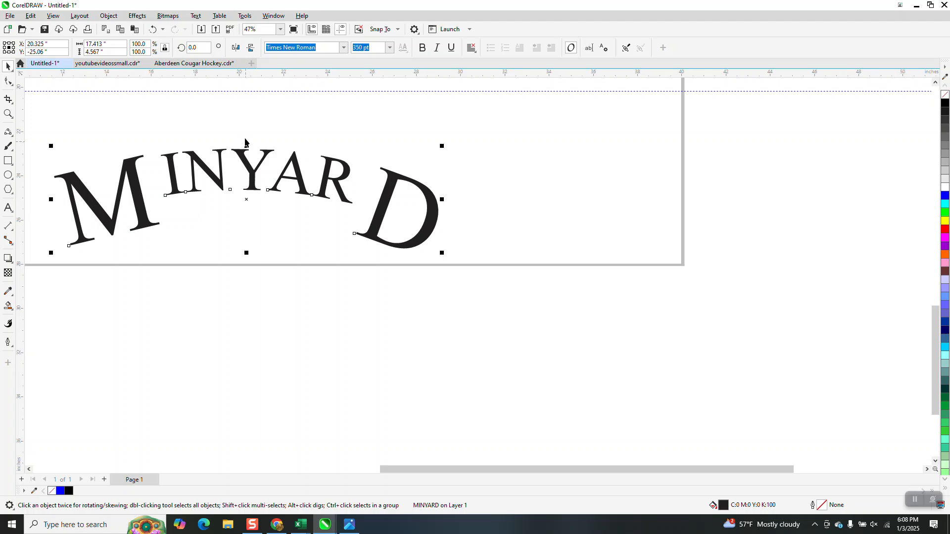
left_click(112, 16)
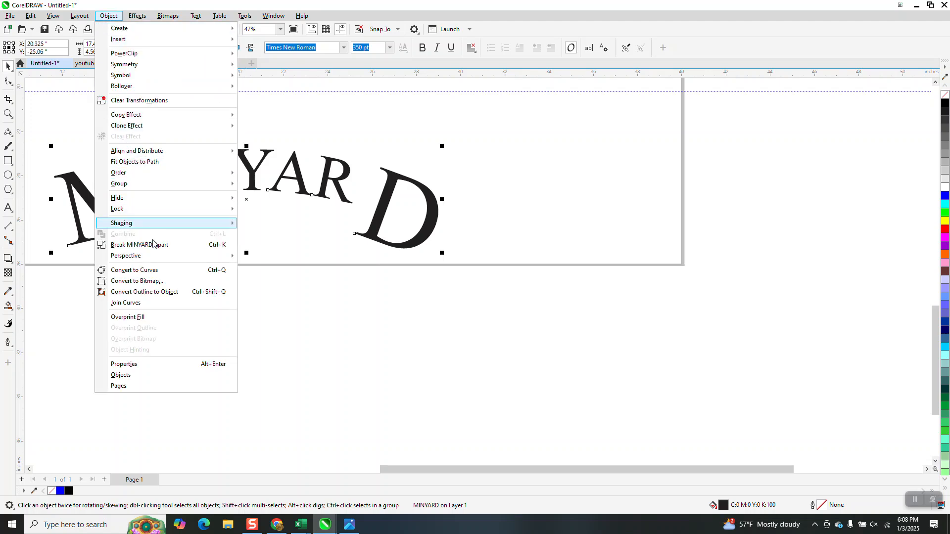
left_click(148, 245)
Shift the large D closer to the R with the Shape tool, to about -6% horizontal and -112% vertical character offset
left_click(8, 82)
left_click(358, 239)
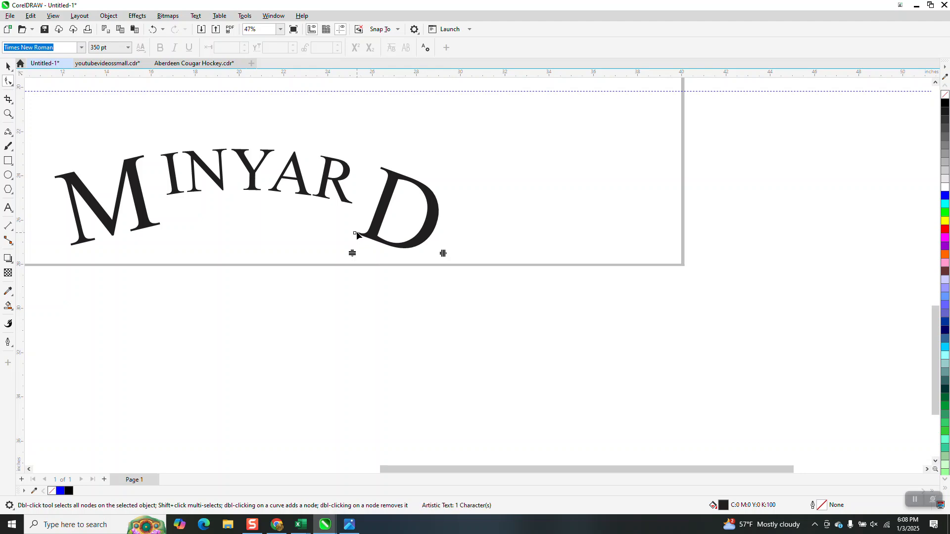
left_click(355, 235)
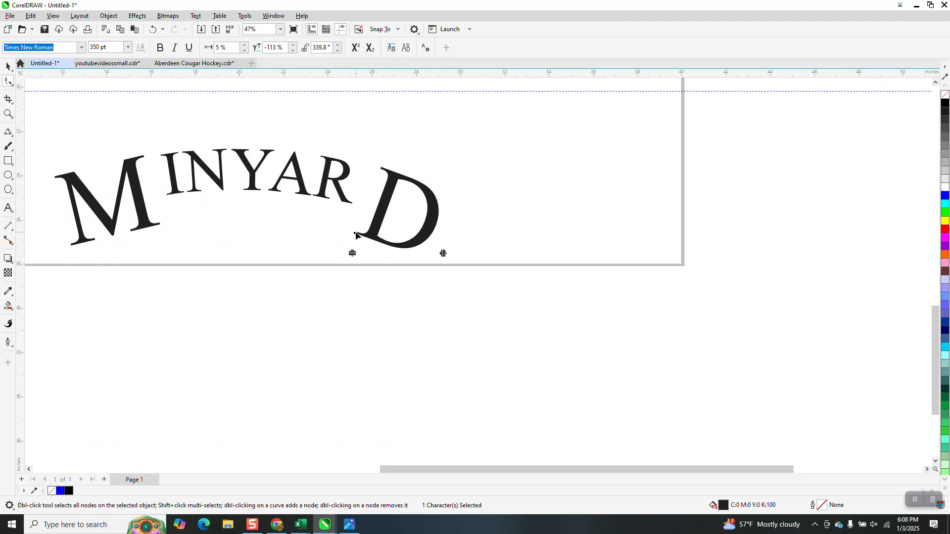
left_click_drag(354, 235, 347, 235)
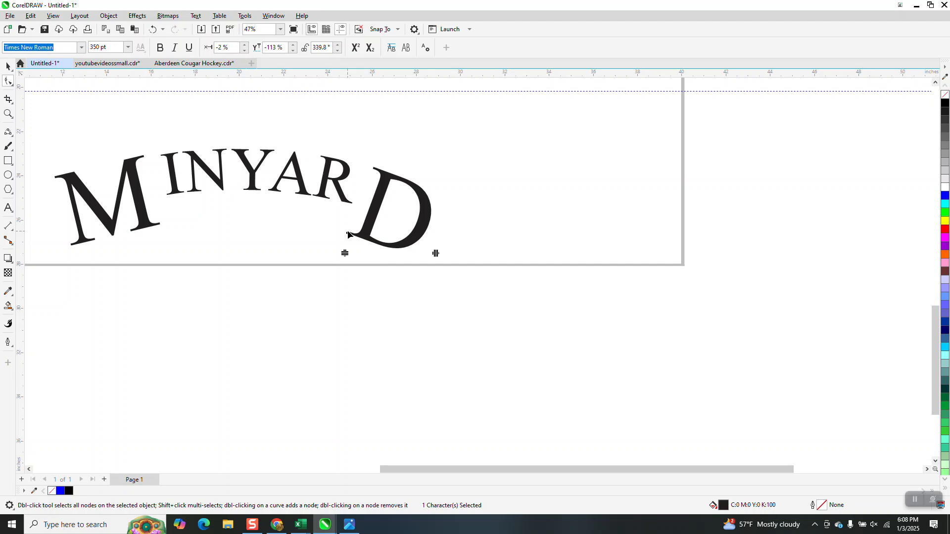
left_click_drag(347, 235, 342, 232)
scroll(370, 233, "down", 1)
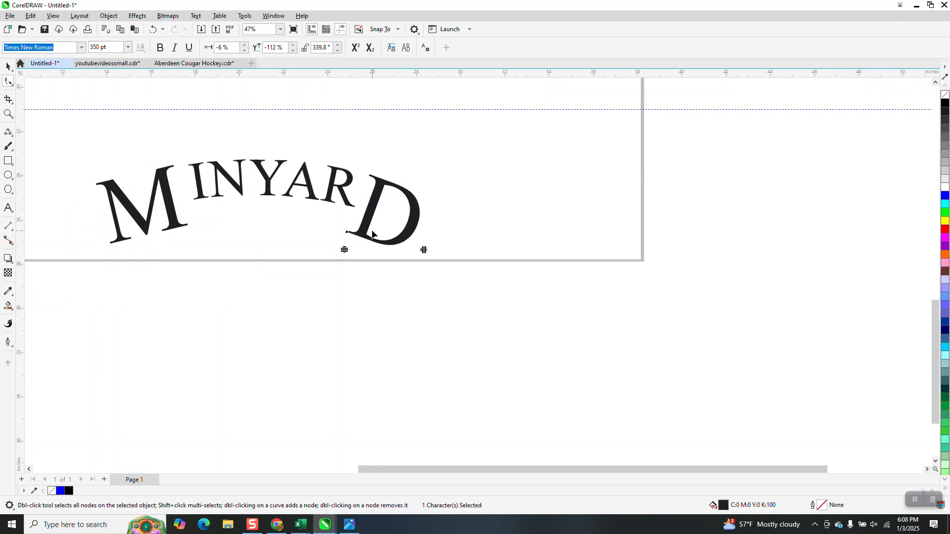
left_click(218, 264)
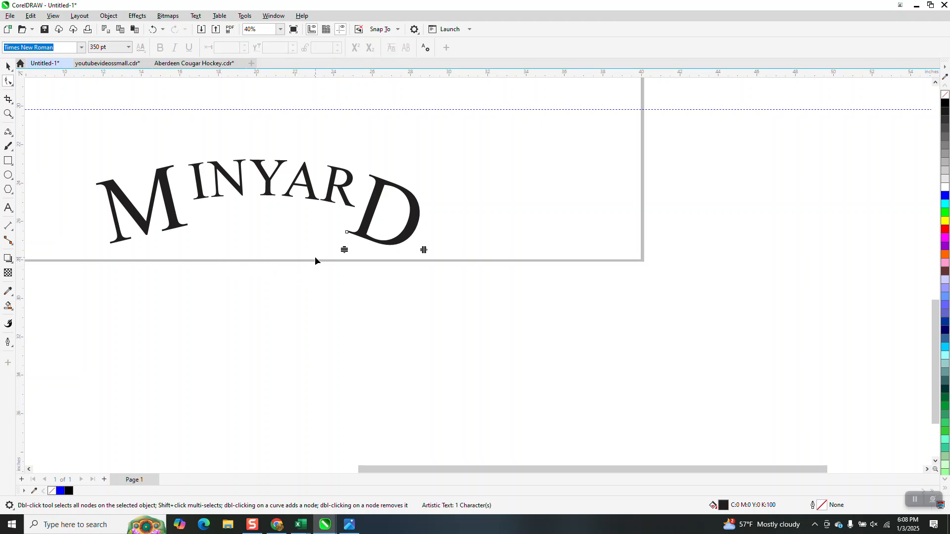
left_click(8, 114)
left_click_drag(98, 144, 466, 301)
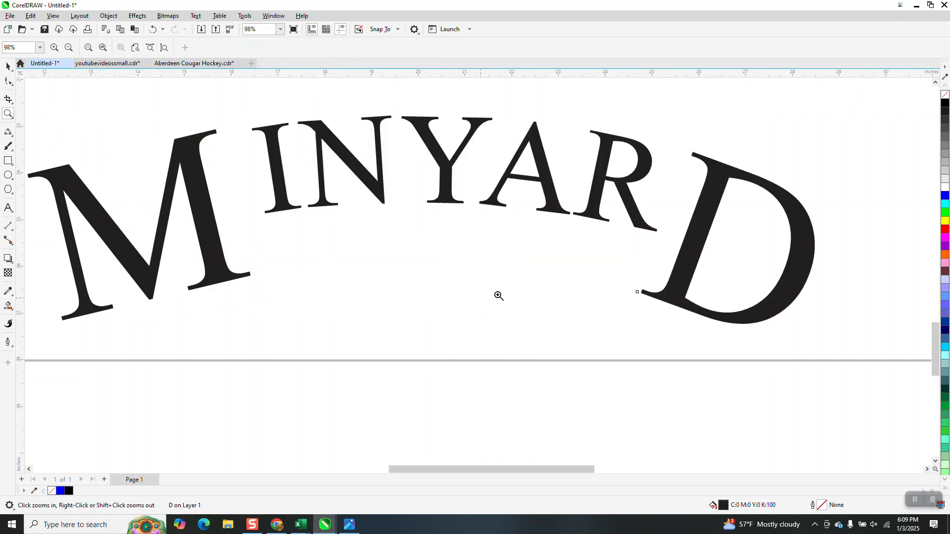